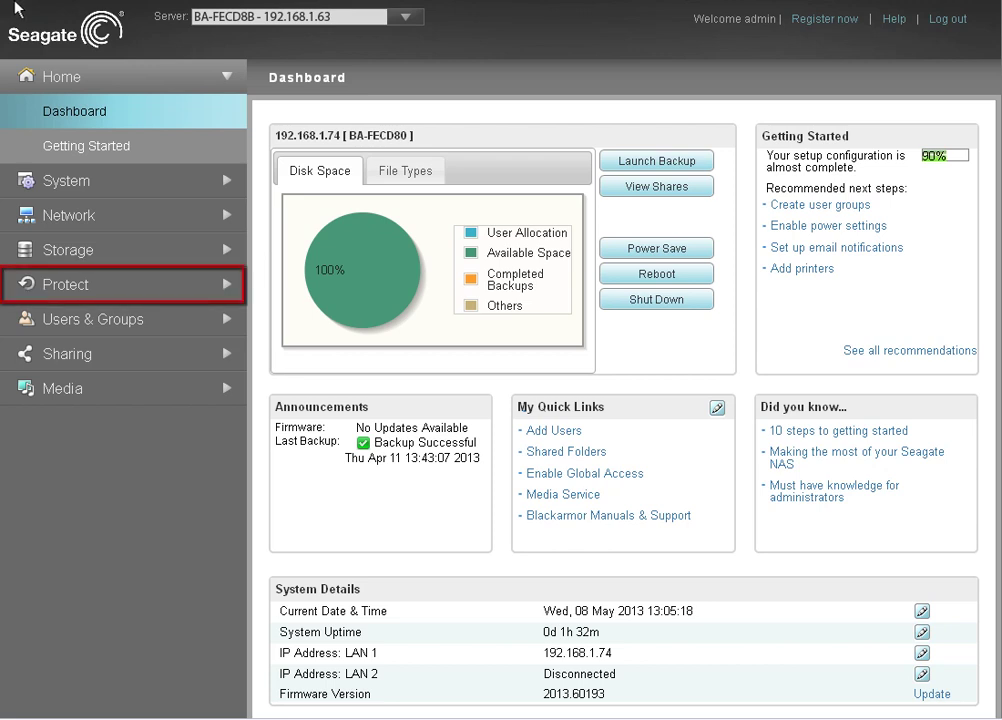
# Expand the Protect menu in the sidebar of the NAS manager
pyautogui.click(224, 282)
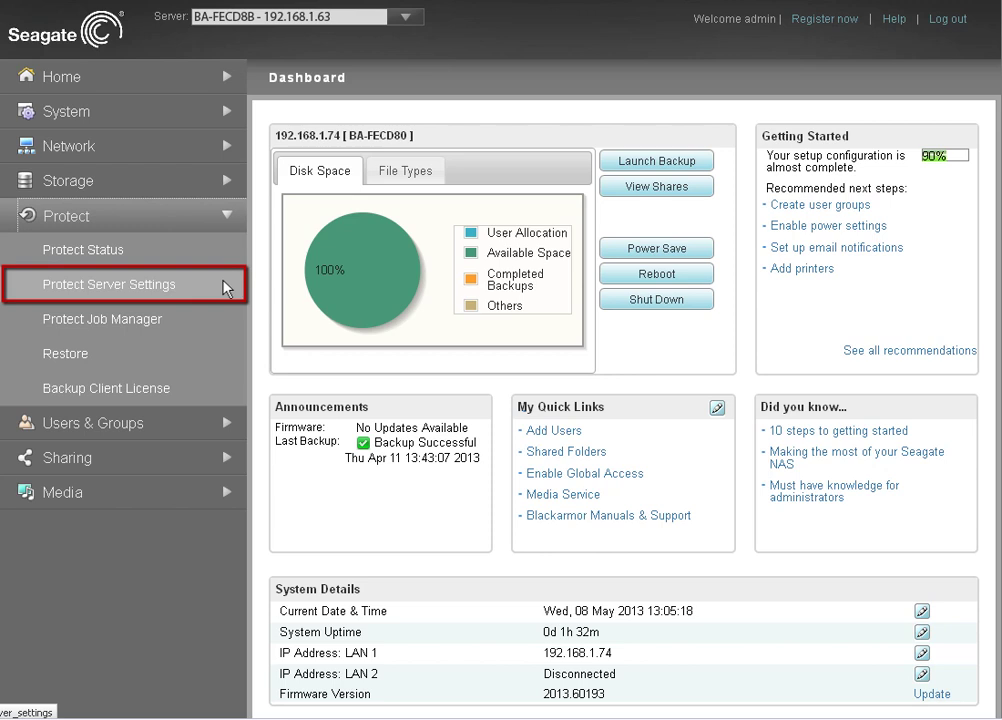
# In Protect Server Settings, enter the authentication name, password and alias BS_N2N
pyautogui.click(194, 284)
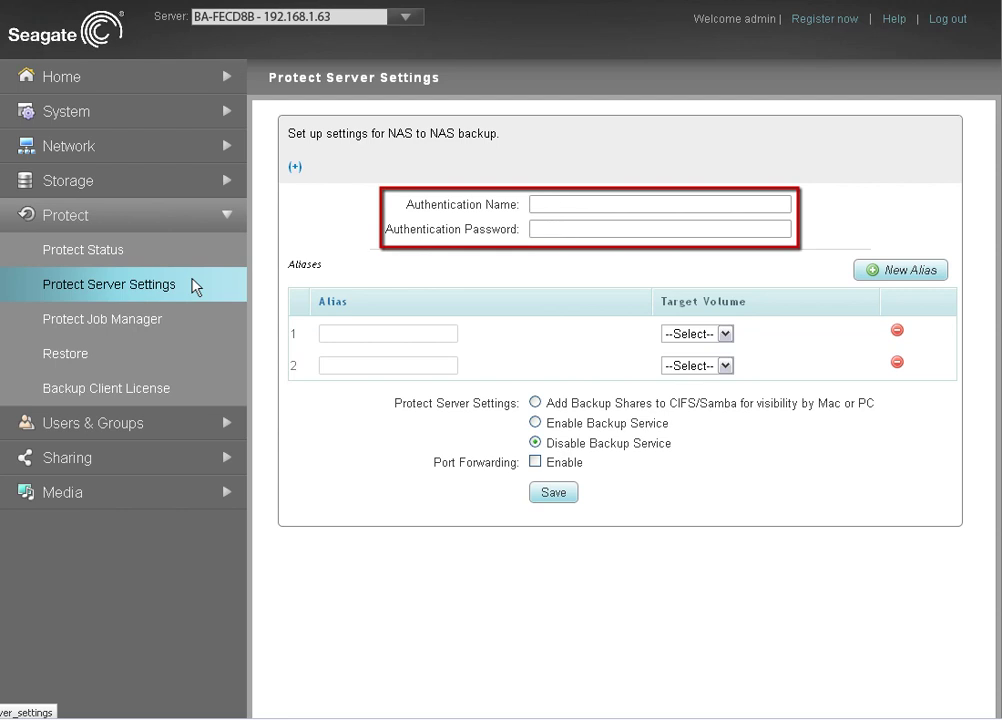
pyautogui.write('My_Alias_AN')
pyautogui.press('Tab')
pyautogui.write('My_Alias_PW')
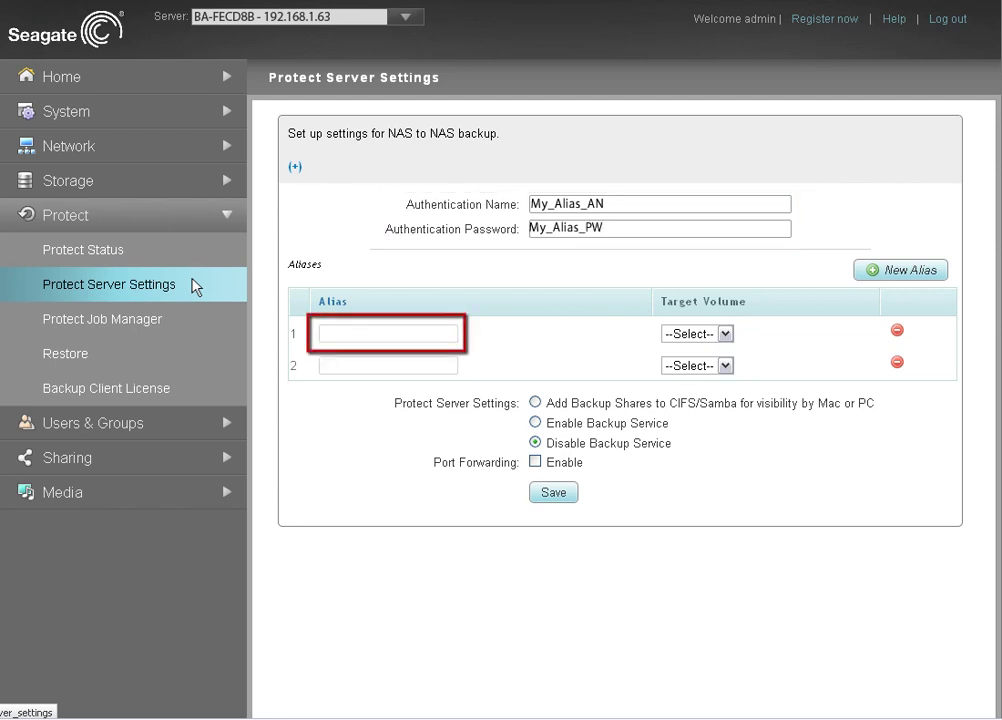
pyautogui.write('BS_N2N')
# Map alias BS_N2N to target volume V1, enable the Backup Service and save
pyautogui.press('Tab')
pyautogui.hotkey('alt', 'Down')
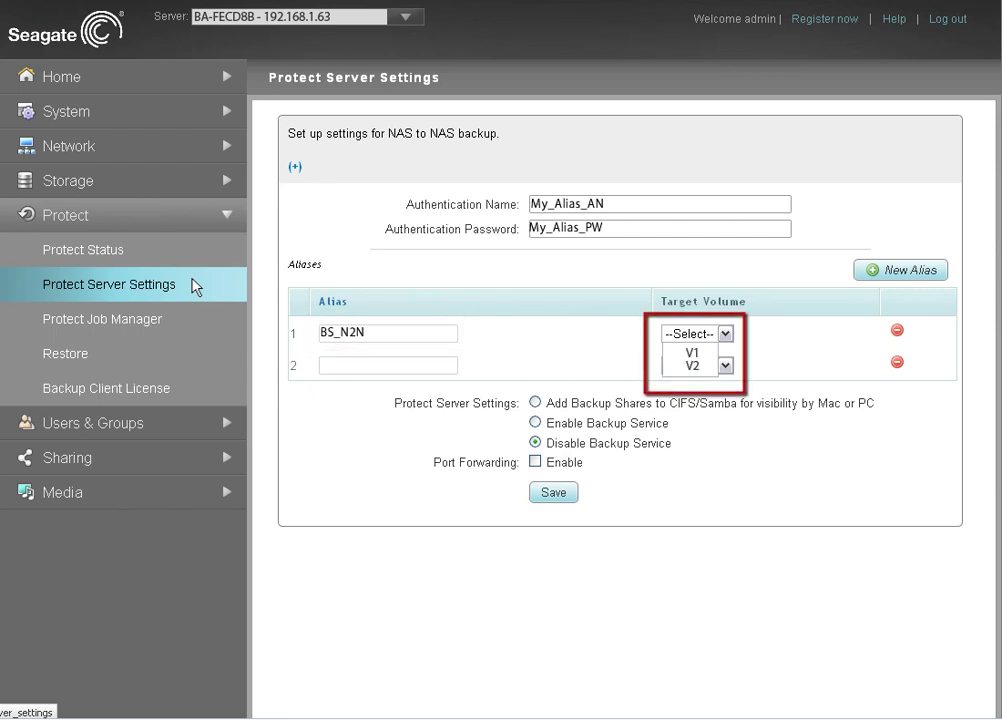
pyautogui.click(685, 348)
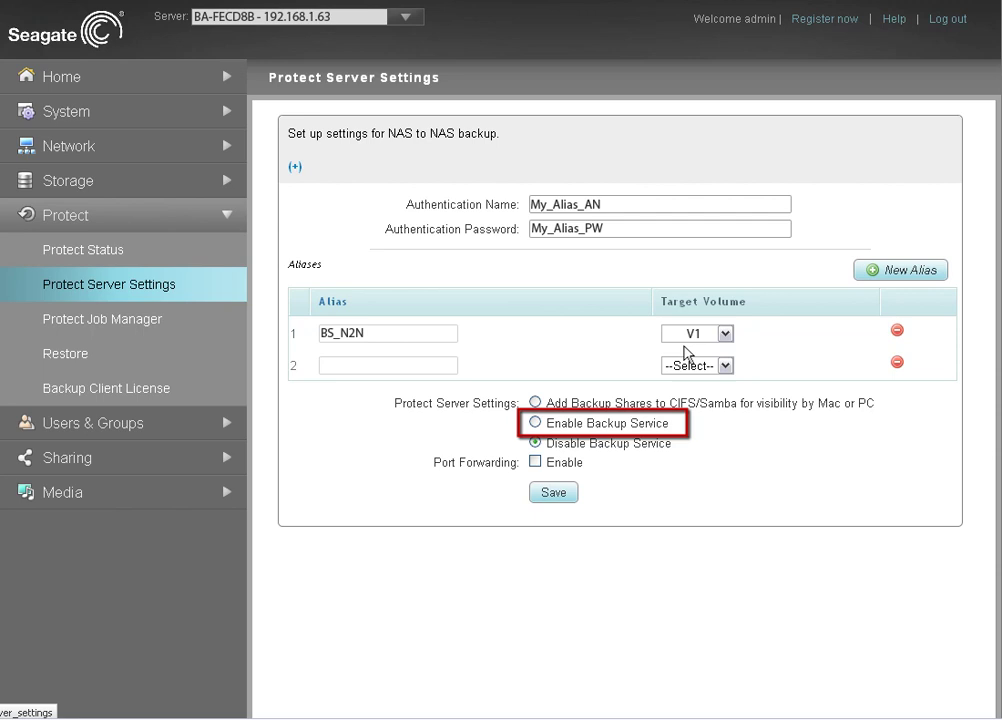
pyautogui.click(536, 423)
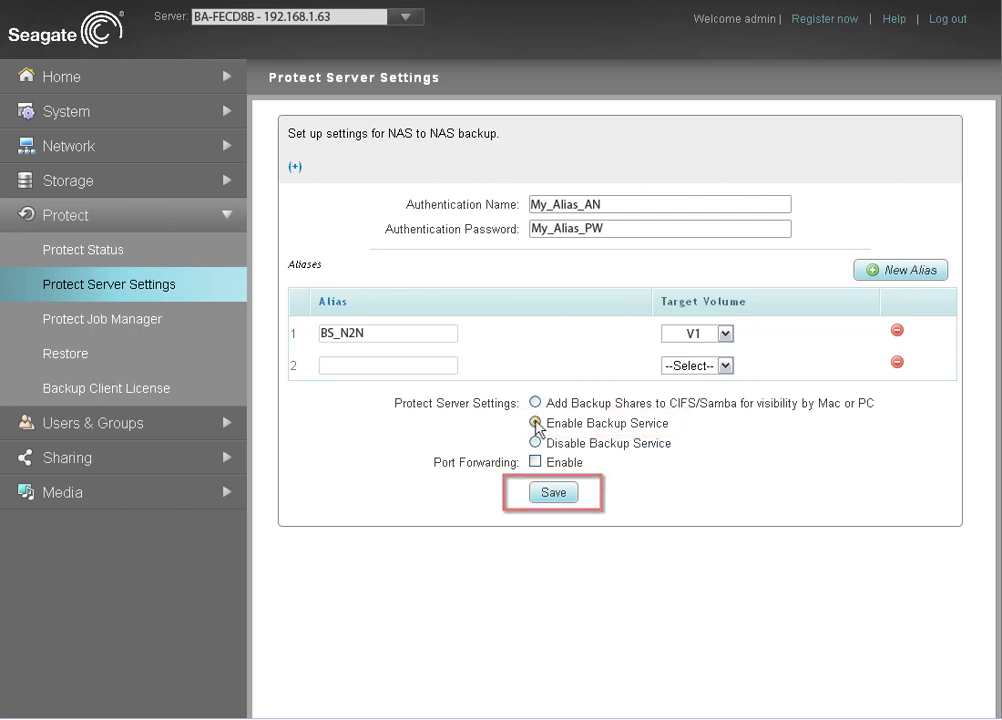
pyautogui.click(554, 493)
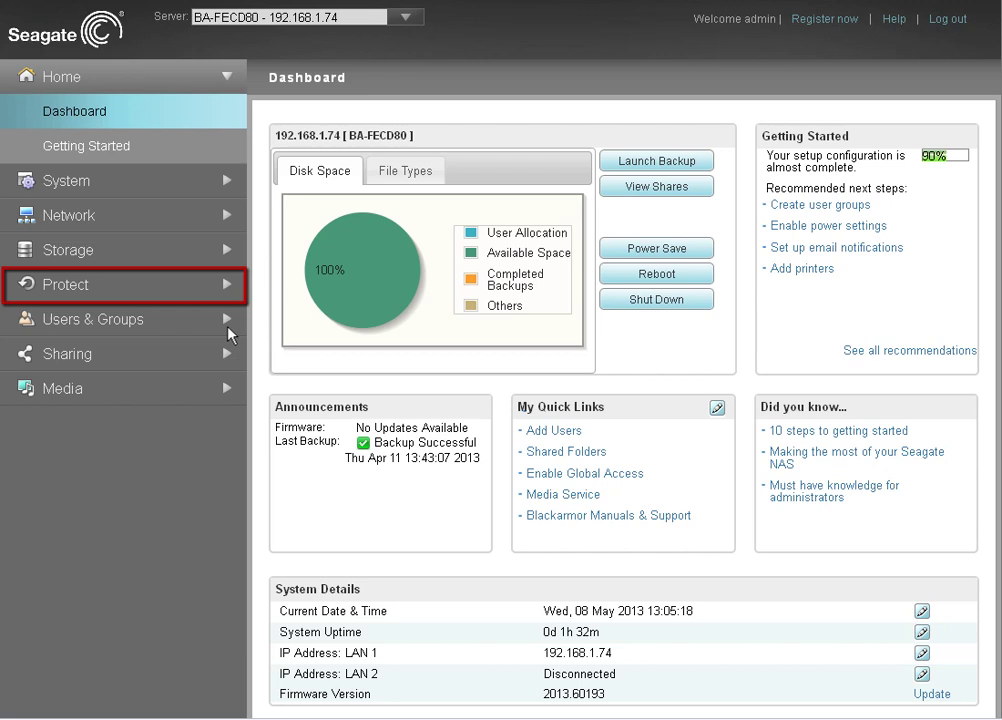
# Show the NAS-NAS Backup tab of Protect Job Manager on 192.168.1.74
pyautogui.click(222, 284)
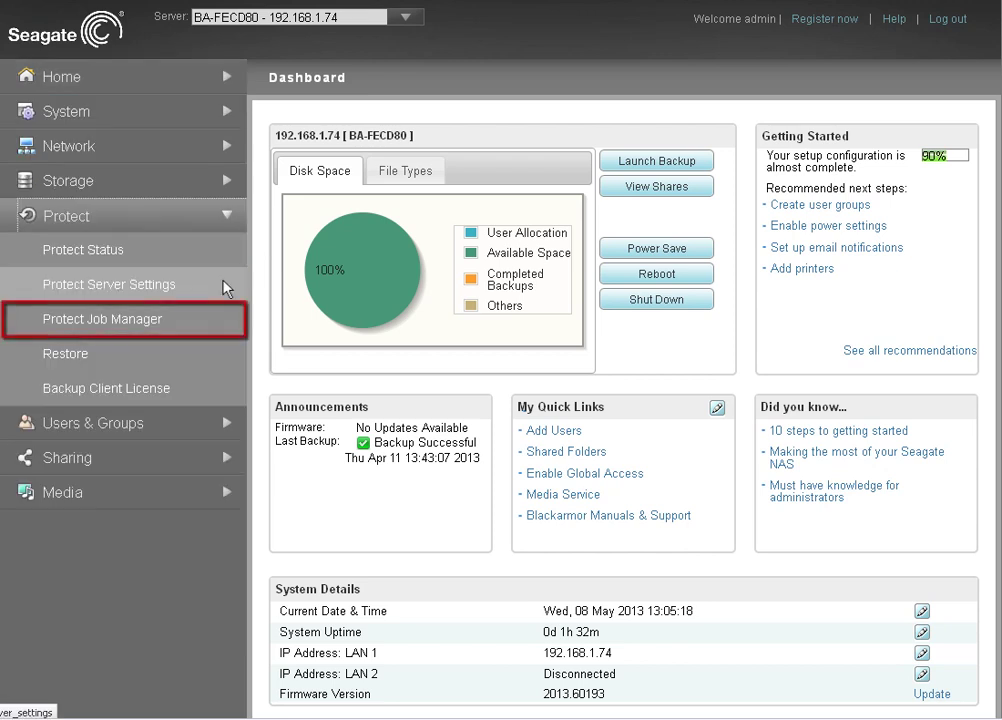
pyautogui.click(188, 320)
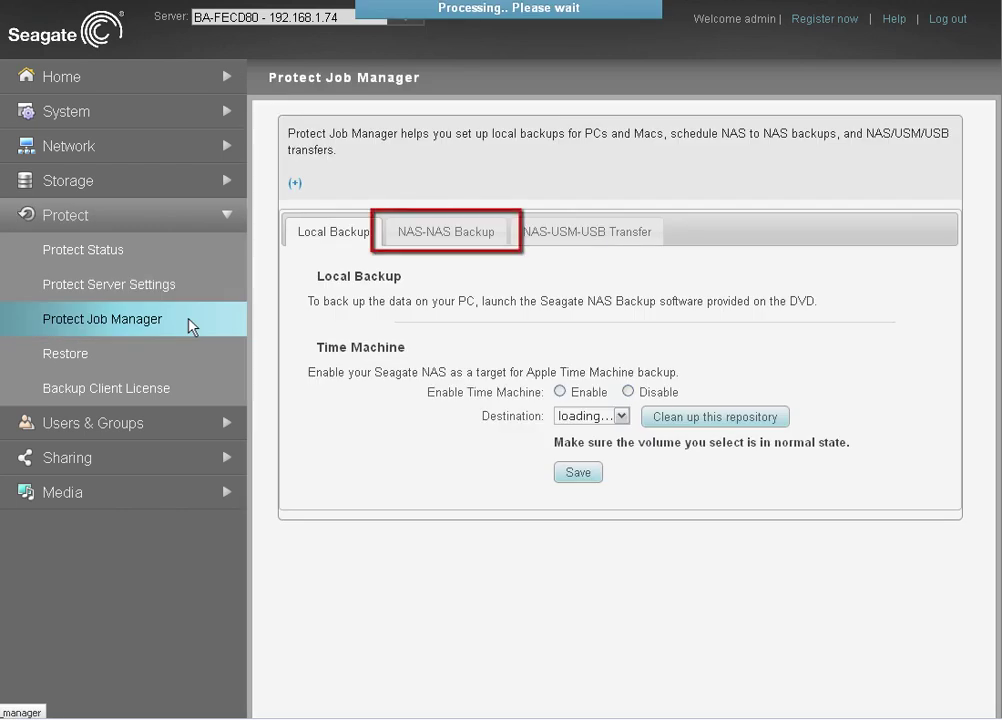
pyautogui.click(454, 229)
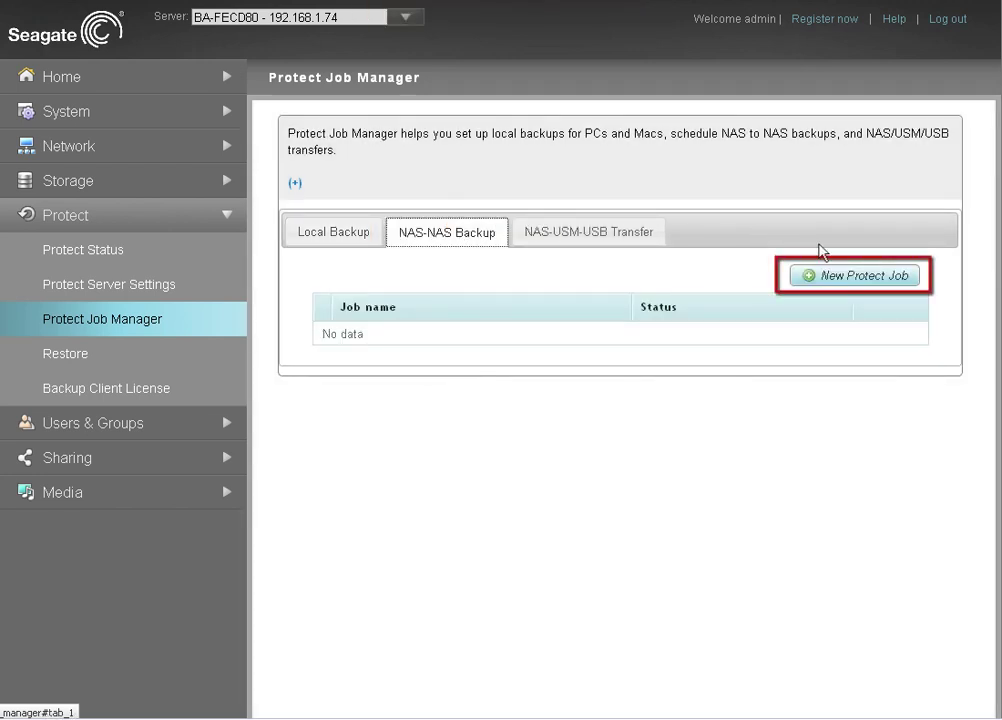
# Start a new protect job and pick detected destination NAS 192.168.1.63
pyautogui.click(863, 272)
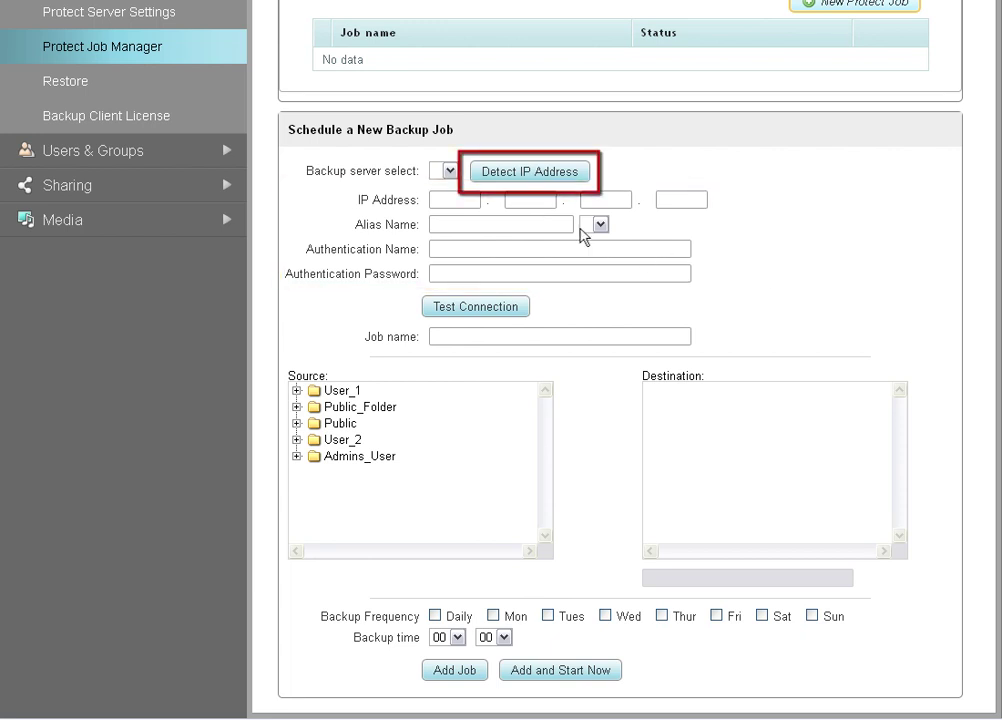
pyautogui.click(548, 172)
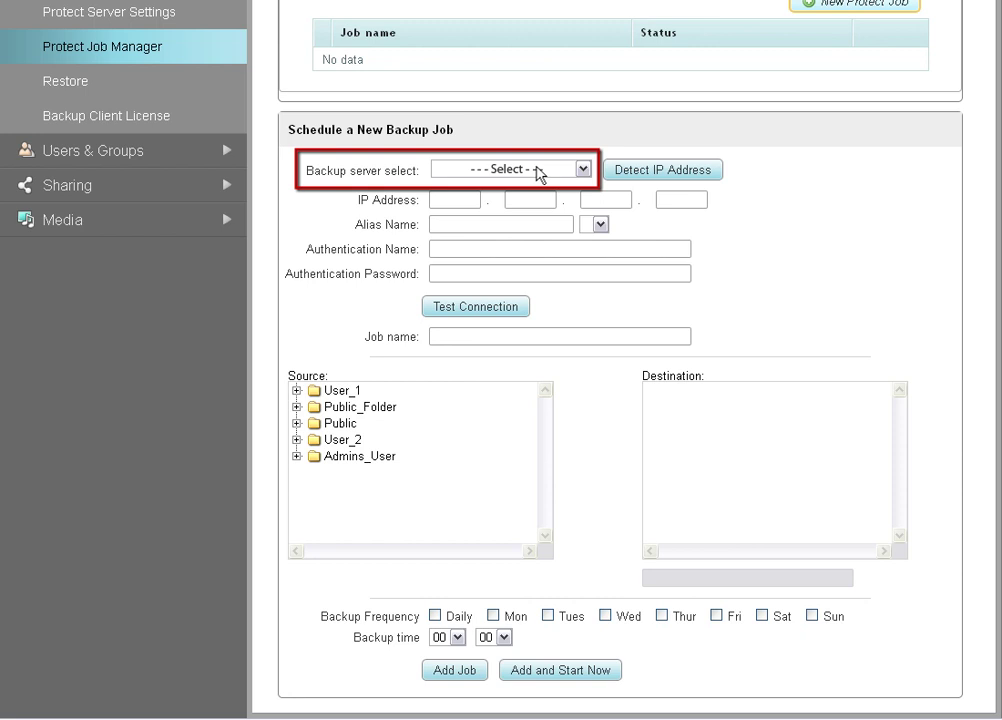
pyautogui.click(540, 172)
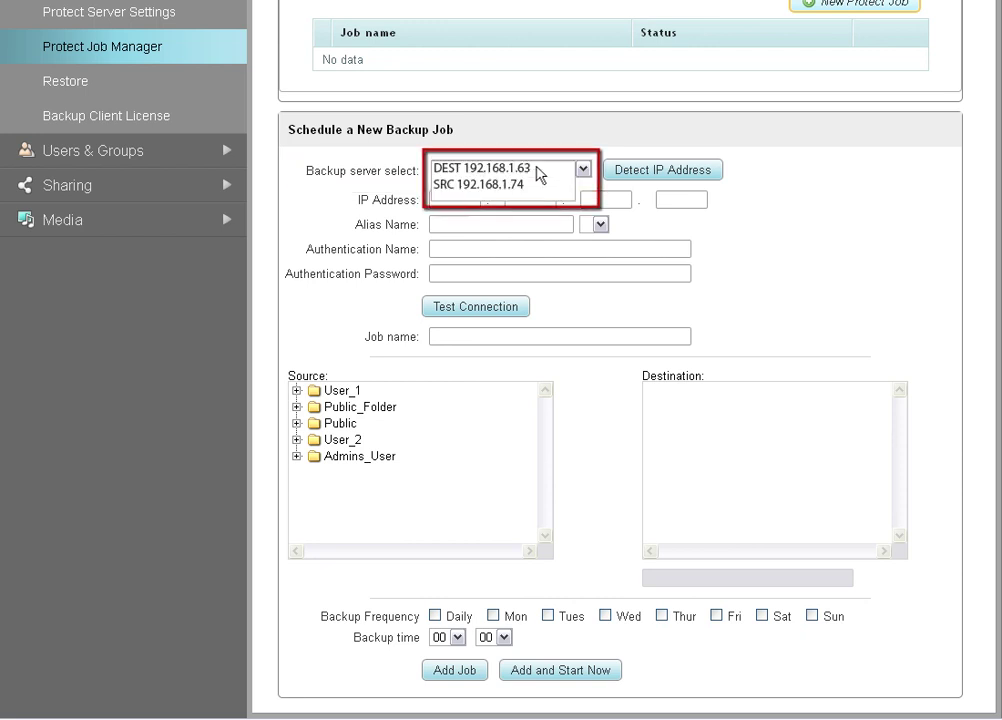
pyautogui.click(468, 169)
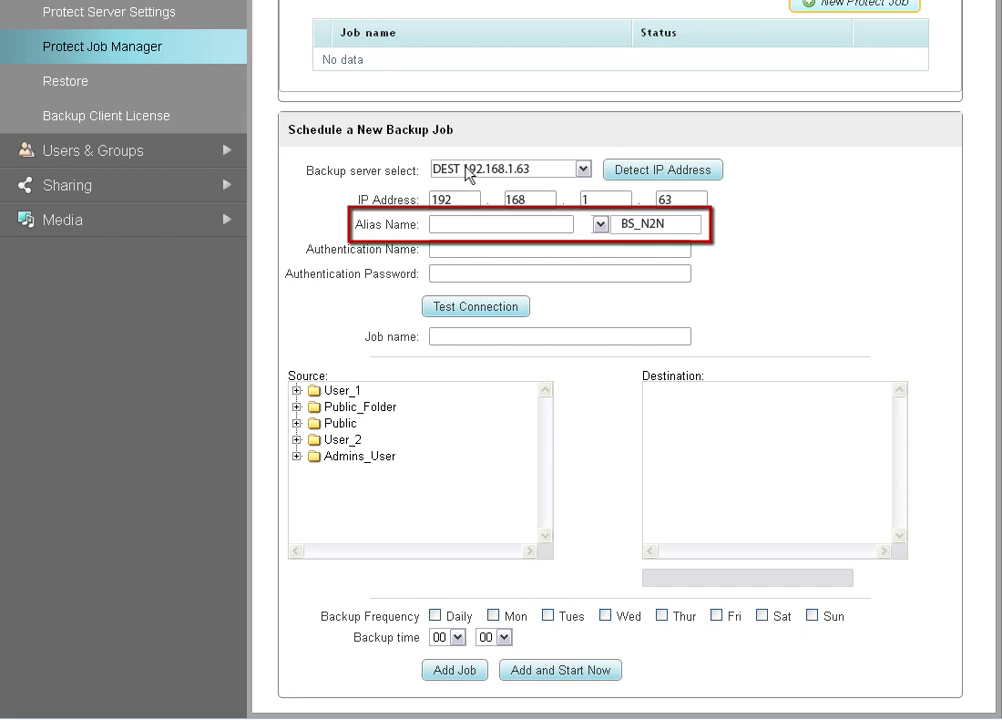
# Enter alias BS_N2N with the authentication name and password, and pass the connection test
pyautogui.write('BS_N2N')
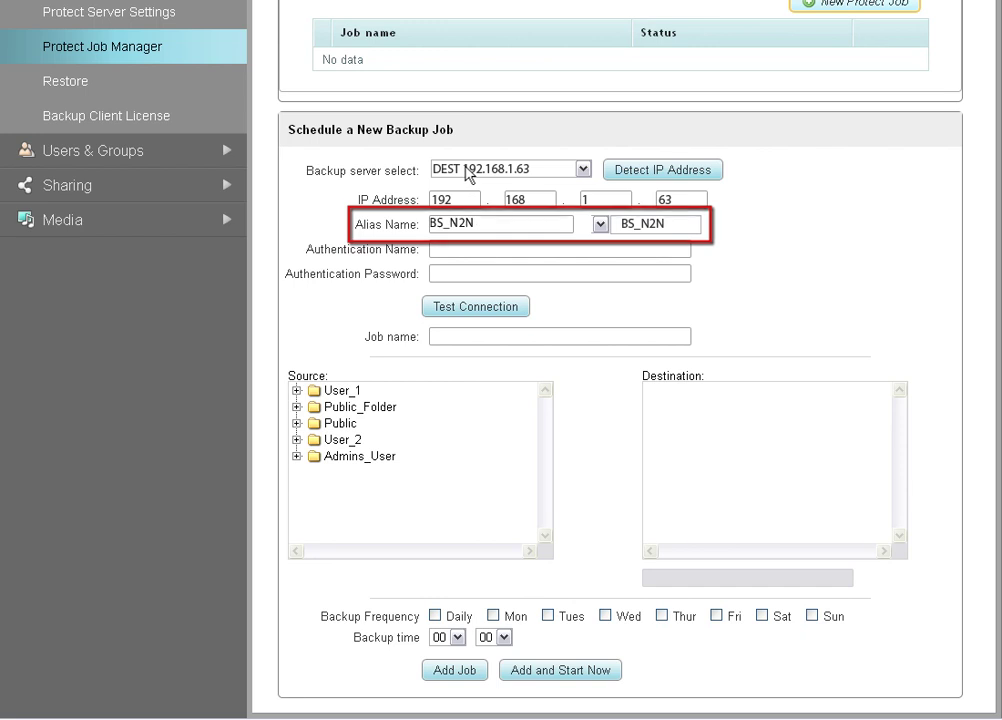
pyautogui.write('My_Alias_AN')
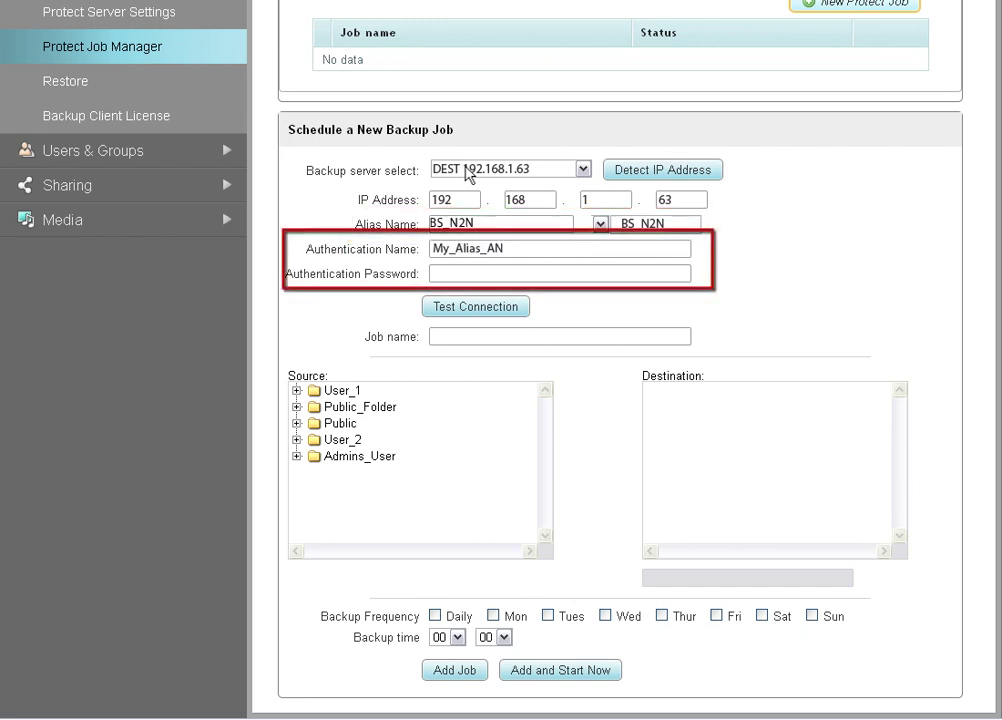
pyautogui.press('Tab')
pyautogui.write('My_Alias_PW')
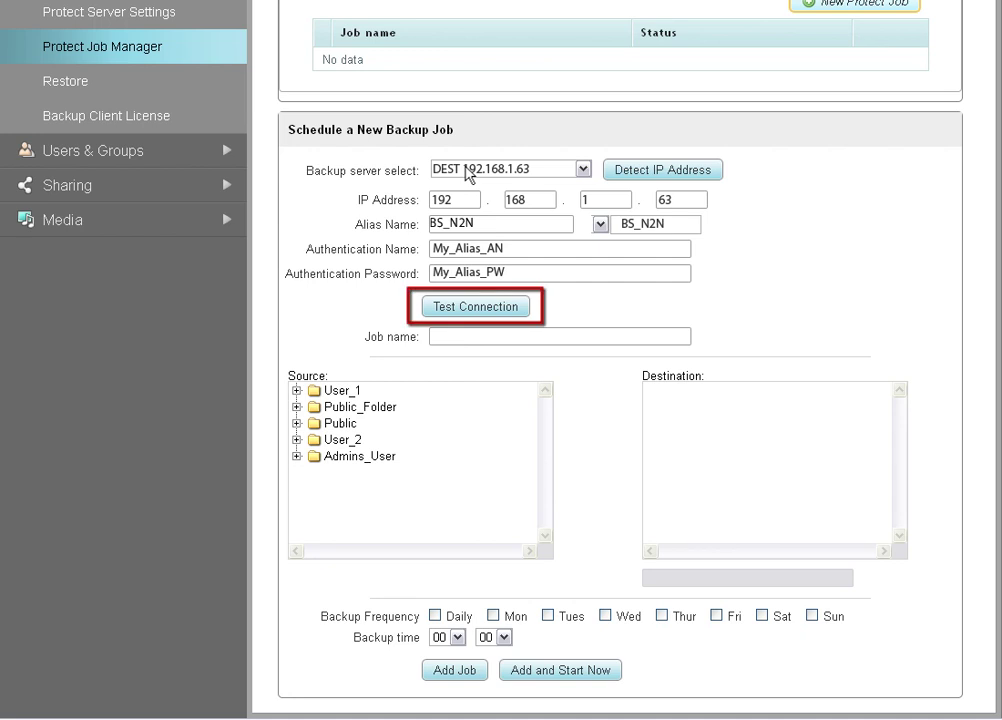
pyautogui.click(485, 305)
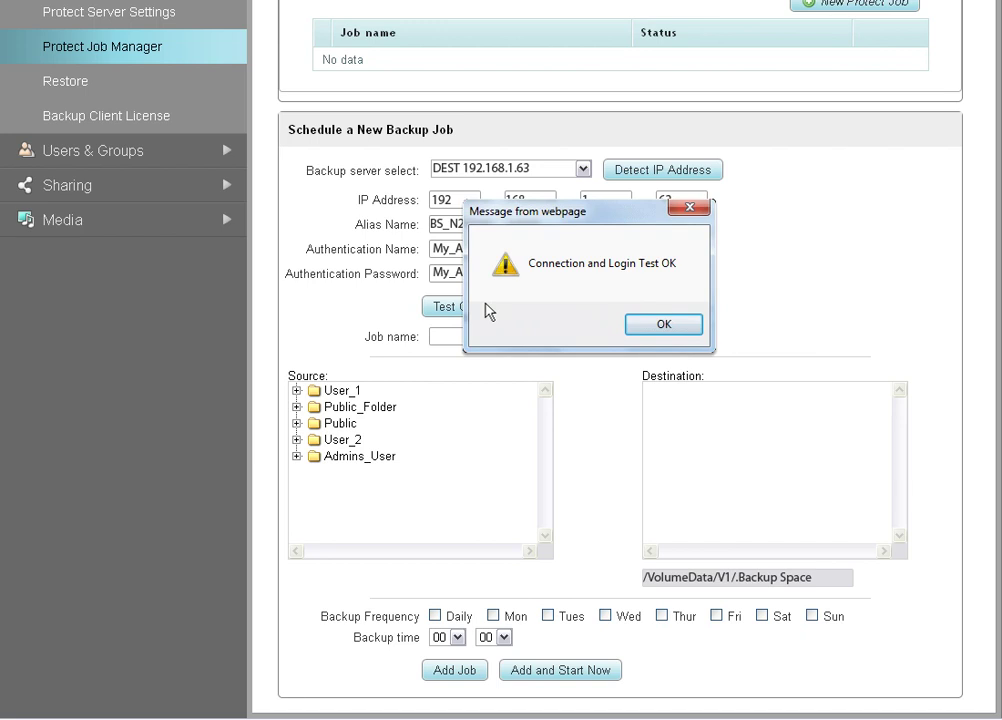
pyautogui.press('Return')
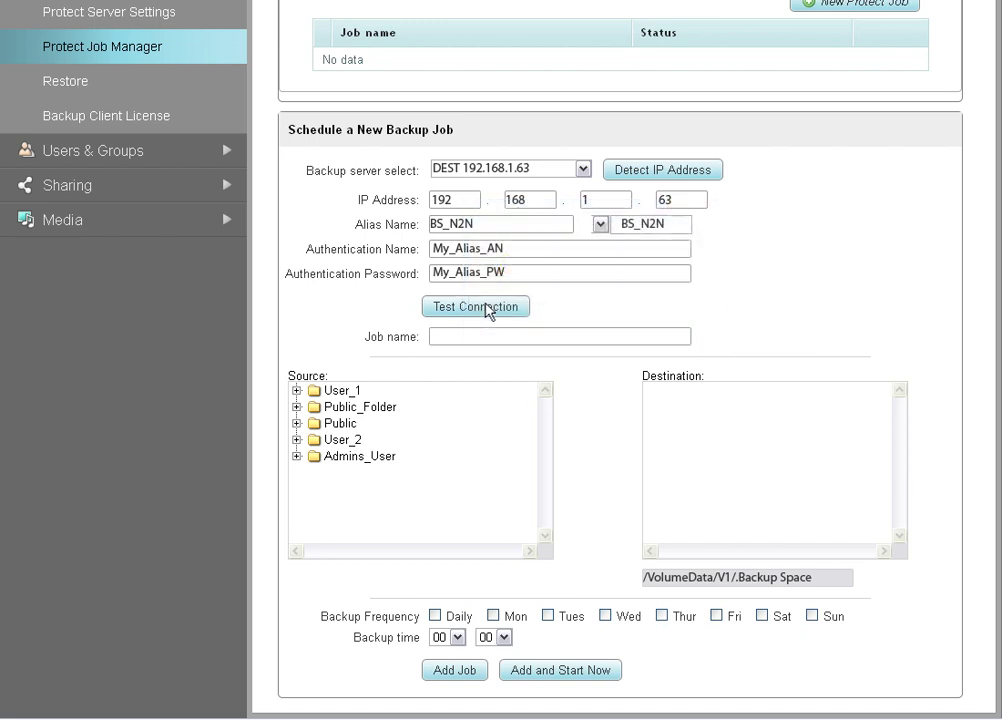
# Name the job NAS2NASBackup and select Public > Music as the backup source
pyautogui.click(437, 337)
pyautogui.write('NAS2NASBackup')
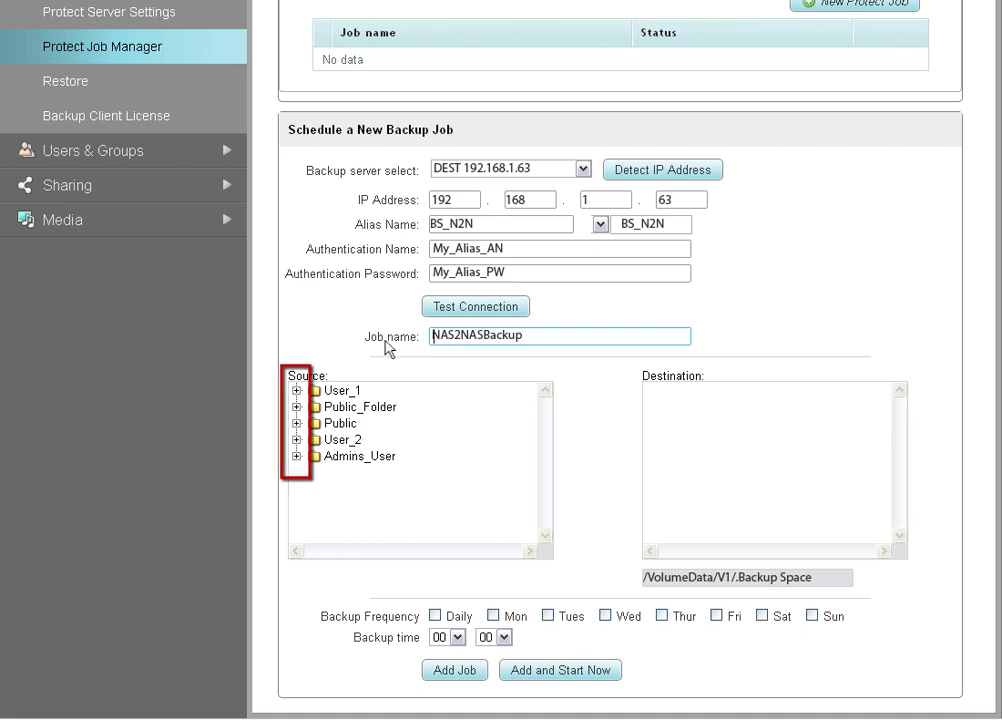
pyautogui.click(297, 424)
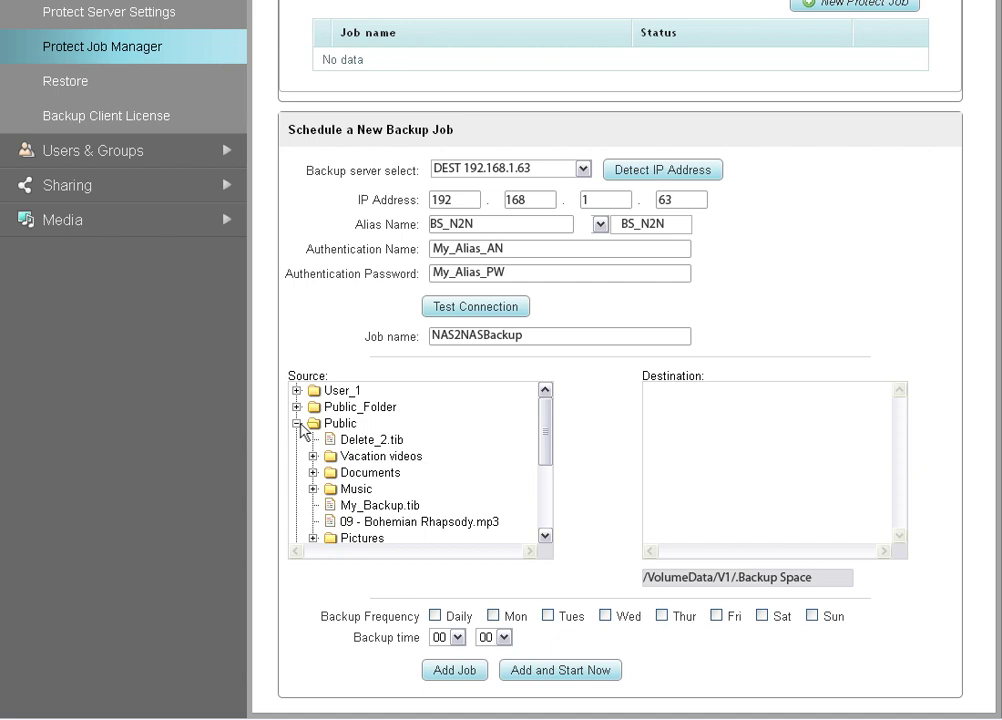
pyautogui.click(355, 488)
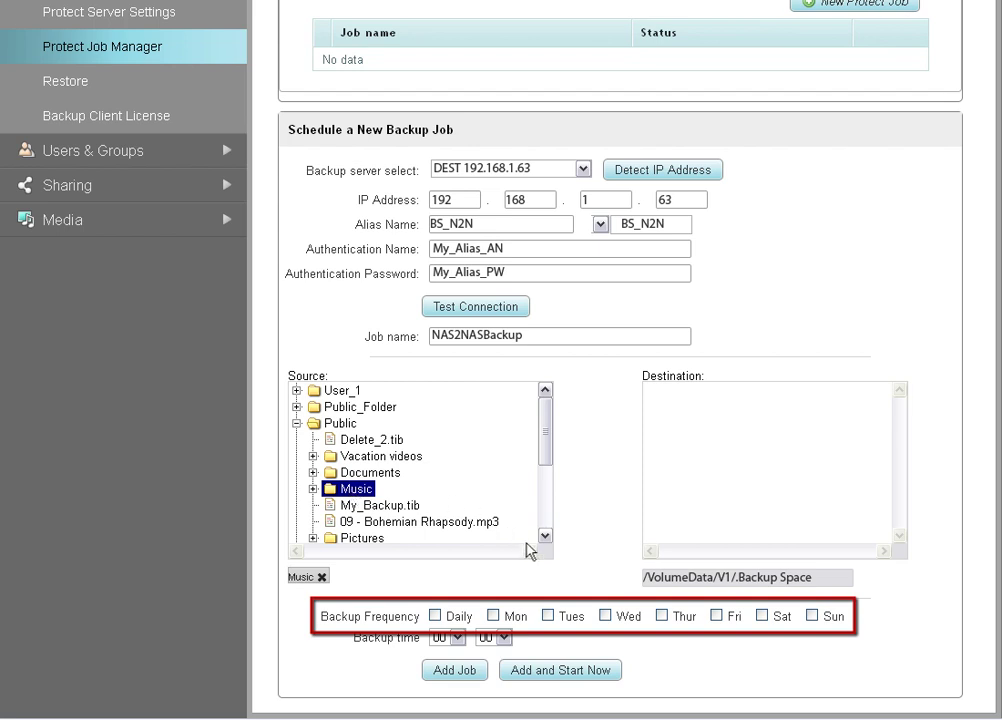
# Tick Tues and Thur under Backup Frequency and set the backup hour to 10
pyautogui.click(548, 616)
pyautogui.click(661, 615)
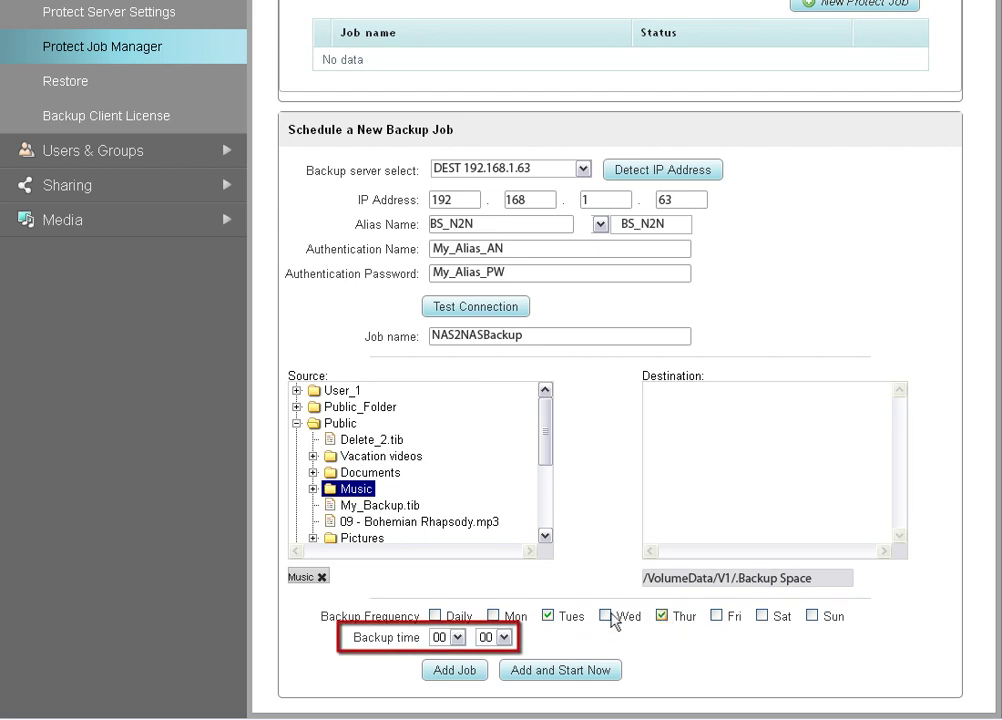
pyautogui.click(456, 637)
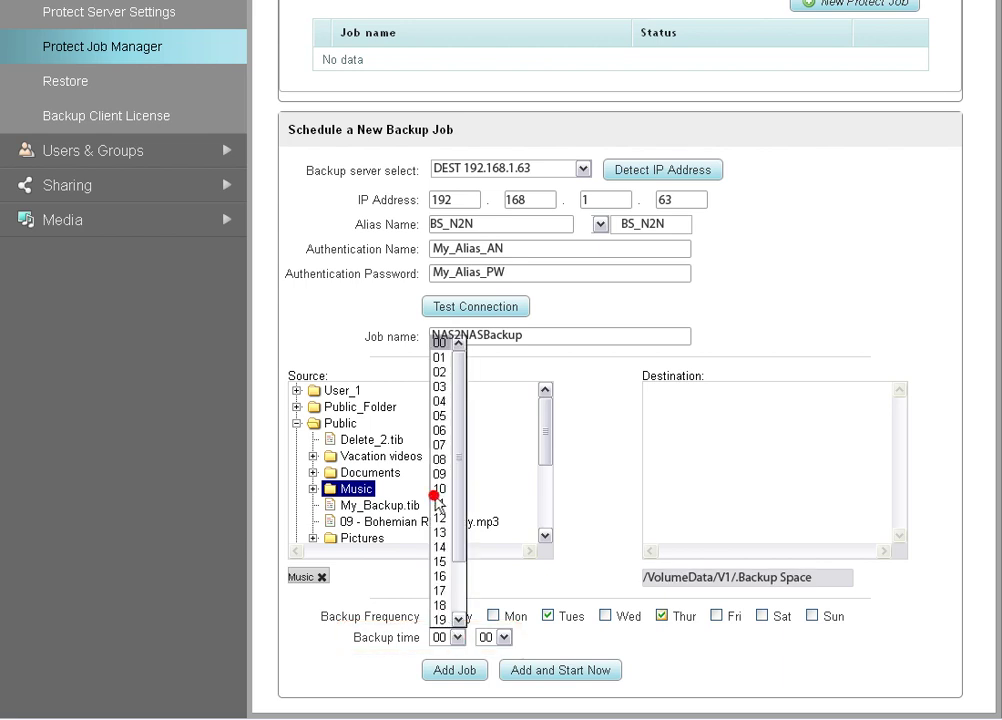
pyautogui.click(439, 490)
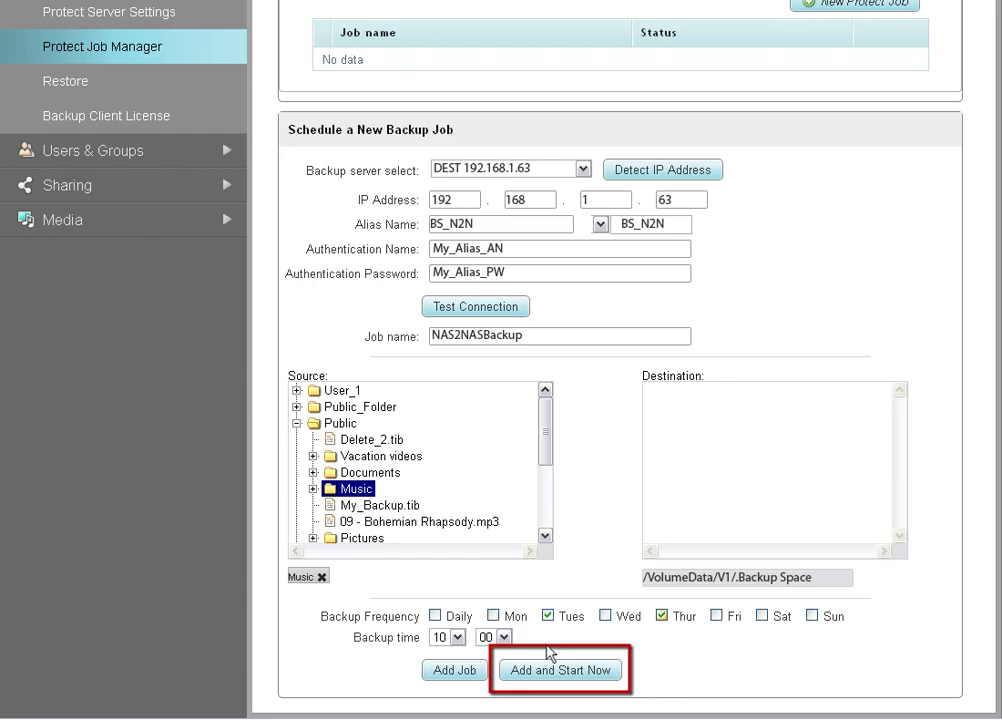
# Add the NAS2NASBackup job with Start Now so it begins running immediately
pyautogui.click(547, 667)
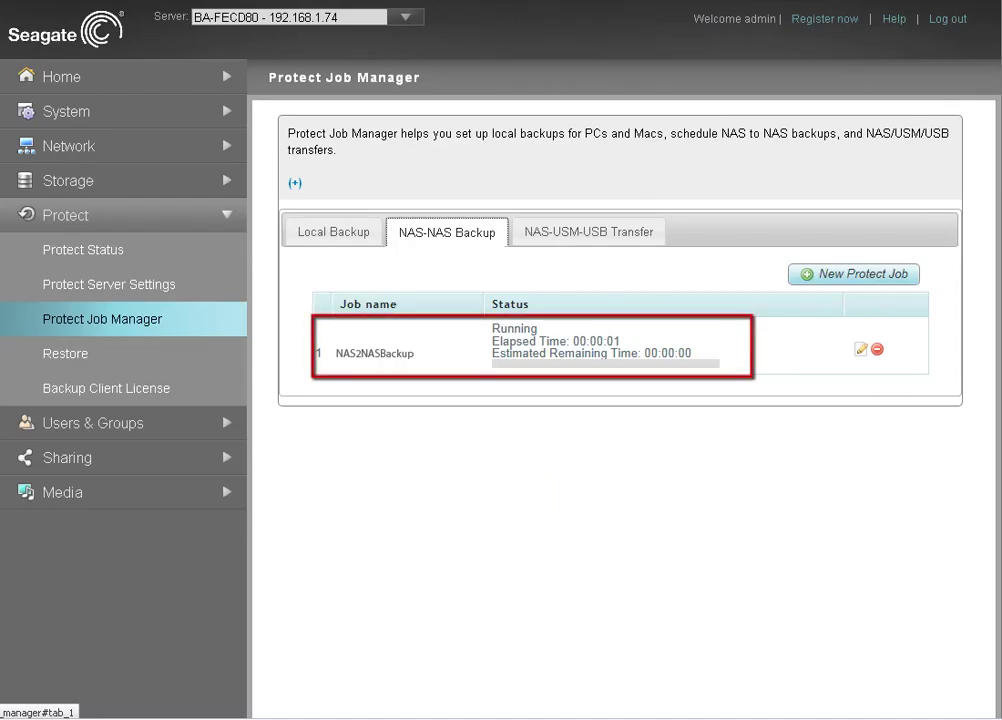